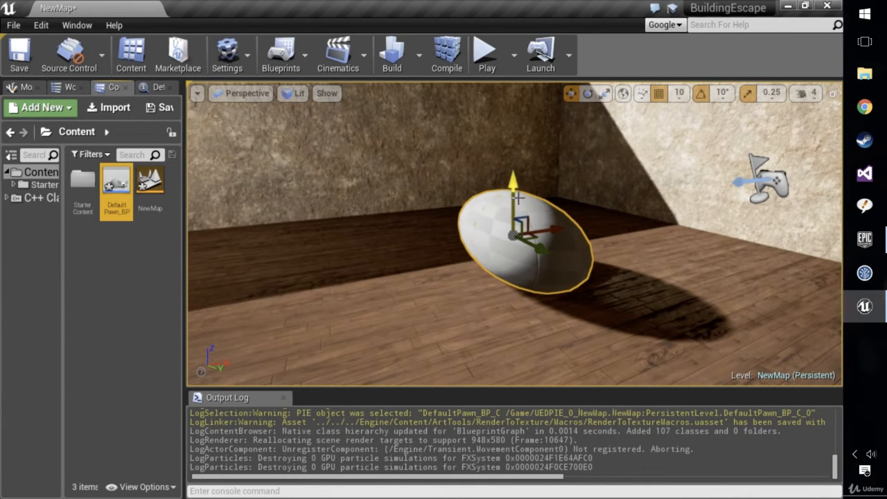
Place a DefaultPawn_BP instance in the level, and delete both it and the existing pawn instance.
{"action": "left_click_drag", "start_coordinate": [116, 190], "coordinate": [396, 251]}
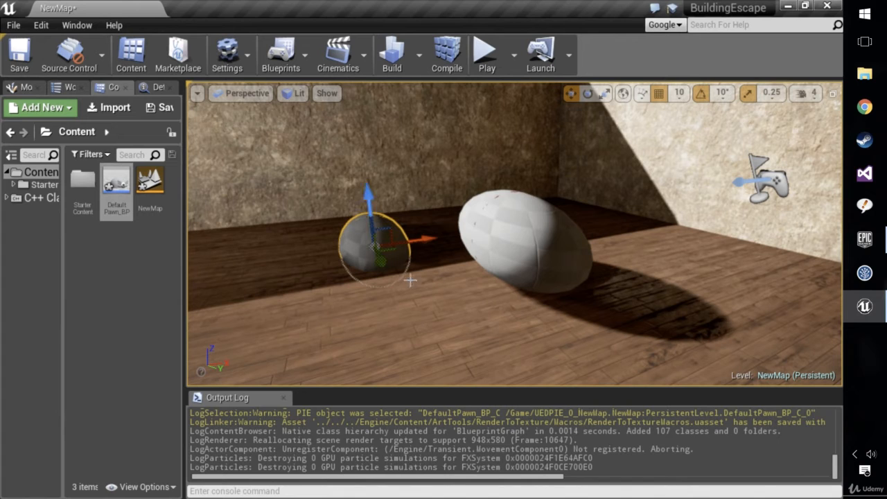
{"action": "key", "text": "Delete"}
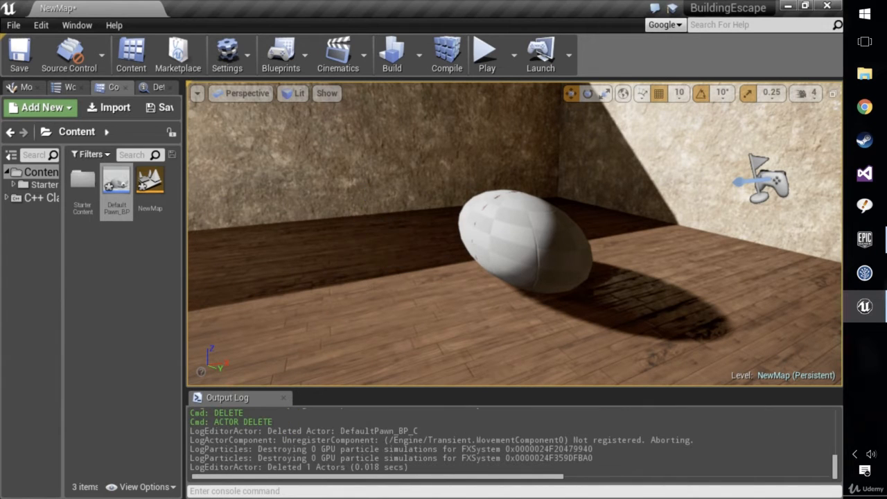
{"action": "left_click", "coordinate": [492, 237]}
{"action": "key", "text": "Delete"}
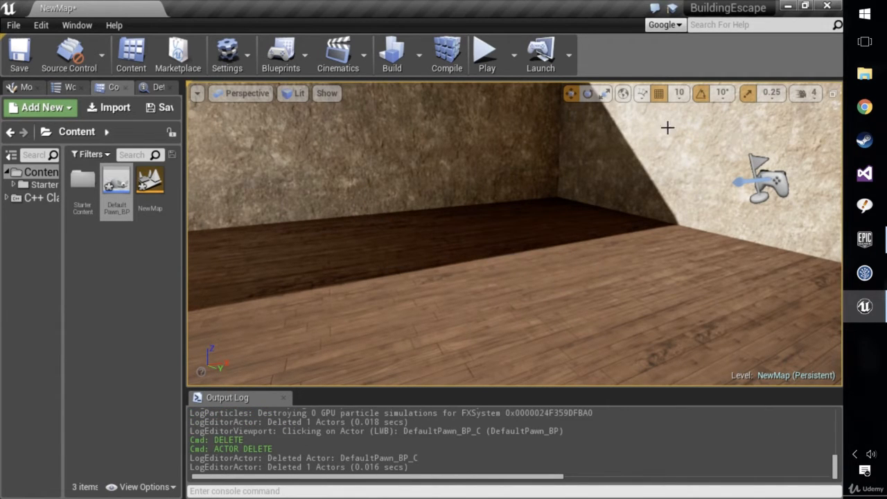
Open the DefaultPawn_BP blueprint, save it and close its editor.
{"action": "double_click", "coordinate": [115, 182]}
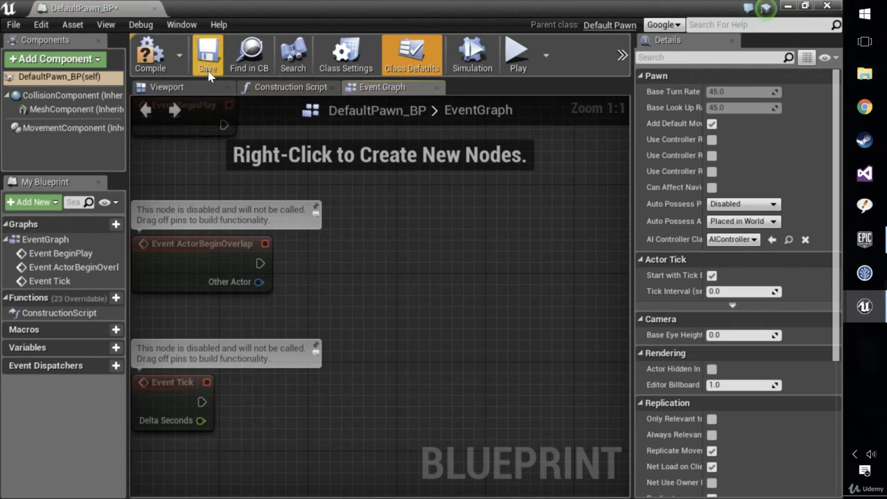
{"action": "left_click", "coordinate": [207, 63]}
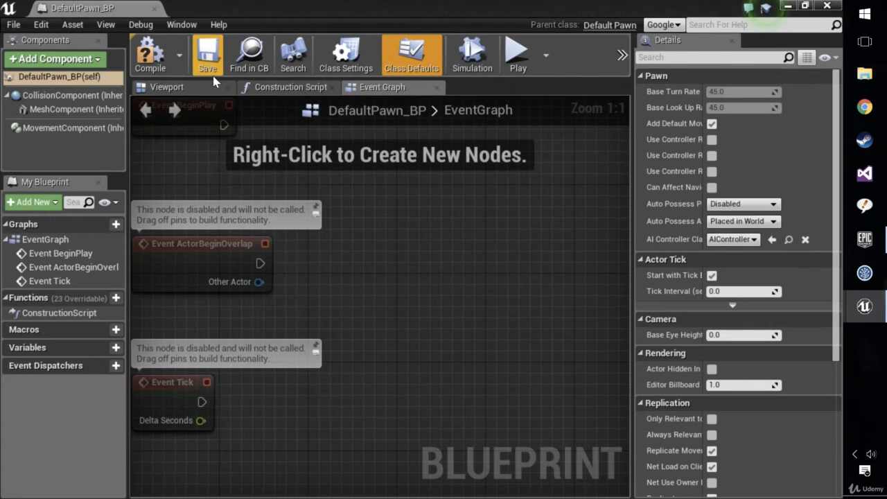
{"action": "left_click", "coordinate": [826, 5]}
Place a DefaultPawn_BP instance in the level, raise it above the floor, bring it forward, and delete it.
{"action": "left_click_drag", "start_coordinate": [116, 183], "coordinate": [477, 230]}
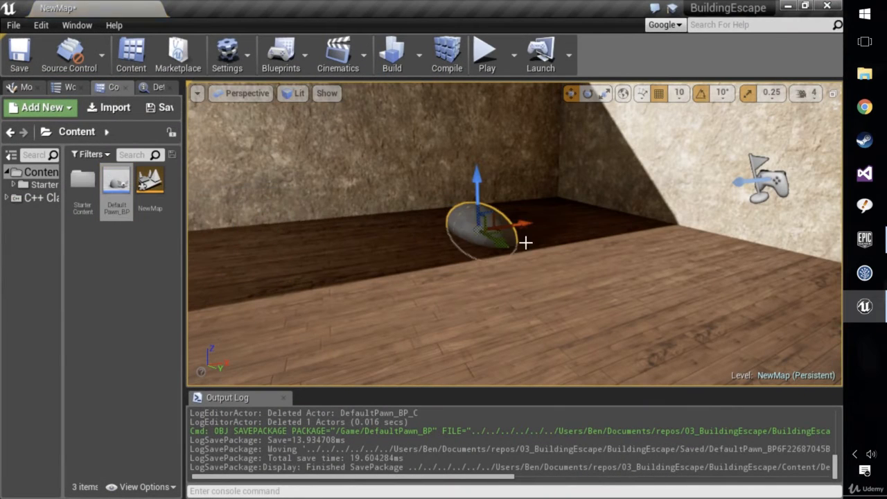
{"action": "left_click_drag", "start_coordinate": [474, 188], "coordinate": [474, 147]}
{"action": "left_click_drag", "start_coordinate": [533, 188], "coordinate": [523, 252]}
{"action": "right_click_drag", "start_coordinate": [523, 251], "coordinate": [576, 275]}
{"action": "key", "text": "a"}
{"action": "key", "text": "s"}
{"action": "key", "text": "d"}
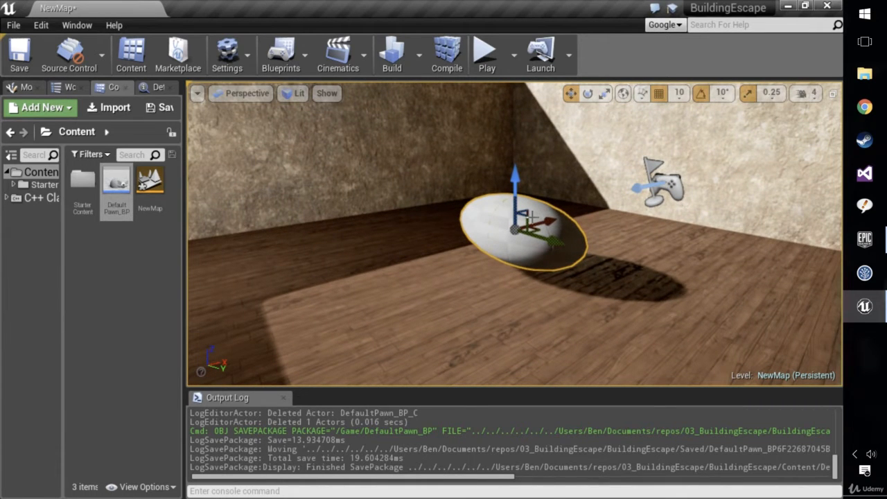
{"action": "key", "text": "Delete"}
Place two DefaultPawn_BP instances in the level, raising the second above the floor and moving it closer to the camera.
{"action": "double_click", "coordinate": [107, 187]}
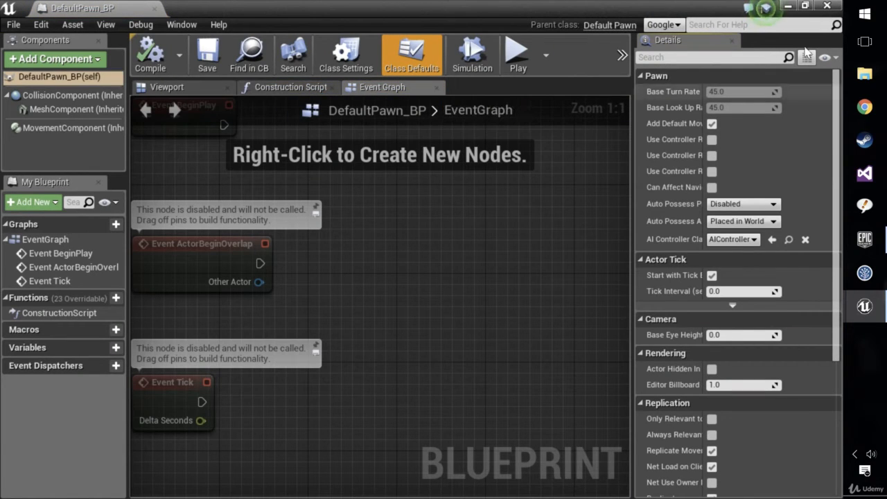
{"action": "left_click", "coordinate": [827, 6]}
{"action": "left_click_drag", "start_coordinate": [125, 213], "coordinate": [448, 179]}
{"action": "left_click_drag", "start_coordinate": [112, 181], "coordinate": [618, 279]}
{"action": "left_click_drag", "start_coordinate": [618, 243], "coordinate": [622, 187]}
{"action": "left_click_drag", "start_coordinate": [642, 225], "coordinate": [649, 282]}
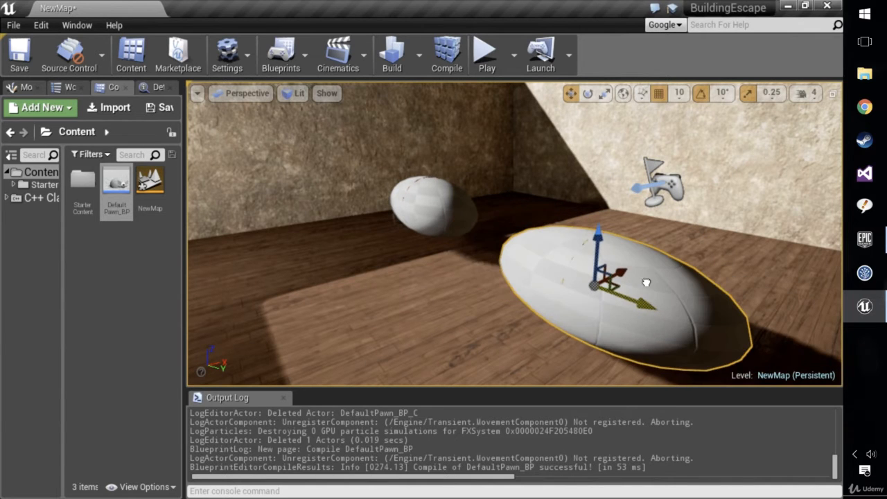
Rotate the nearer pawn instance so it tilts steeply, and select the farther pawn instance.
{"action": "key", "text": "e"}
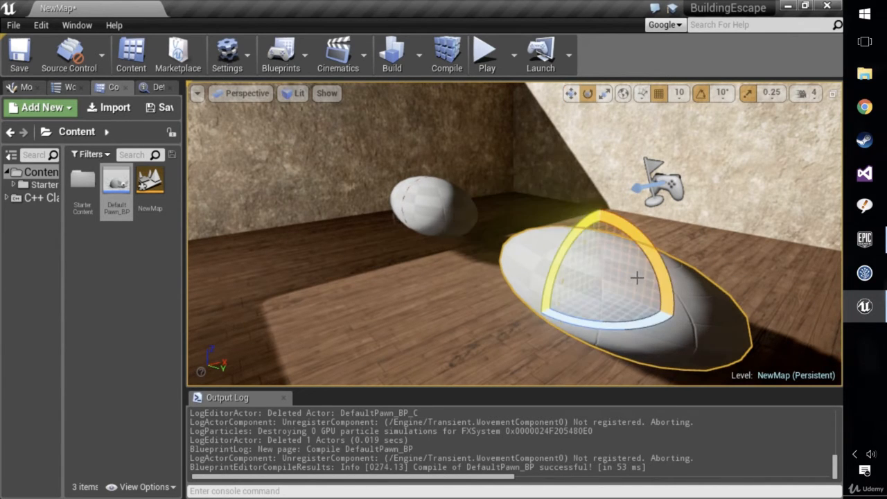
{"action": "key", "text": "r"}
{"action": "left_click", "coordinate": [625, 275]}
{"action": "key", "text": "e"}
{"action": "left_click_drag", "start_coordinate": [635, 259], "coordinate": [670, 201]}
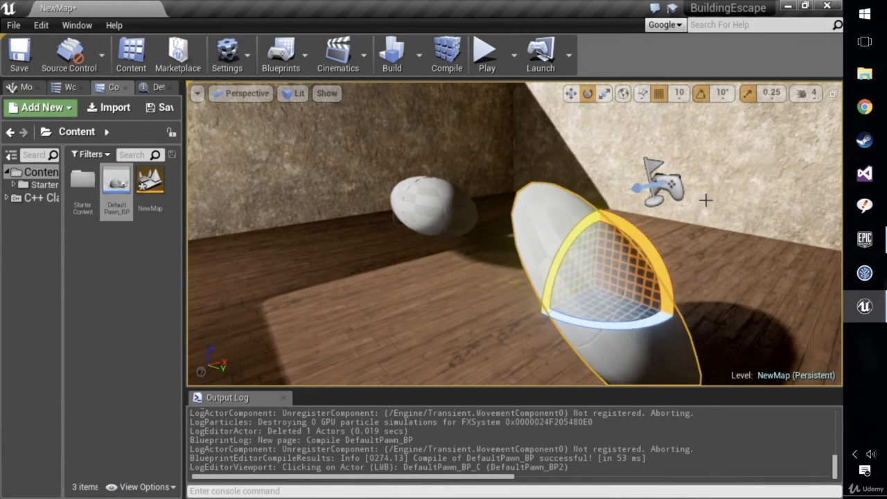
{"action": "left_click", "coordinate": [679, 211]}
{"action": "left_click", "coordinate": [510, 280]}
{"action": "left_click", "coordinate": [438, 212]}
{"action": "right_click_drag", "start_coordinate": [439, 220], "coordinate": [409, 179]}
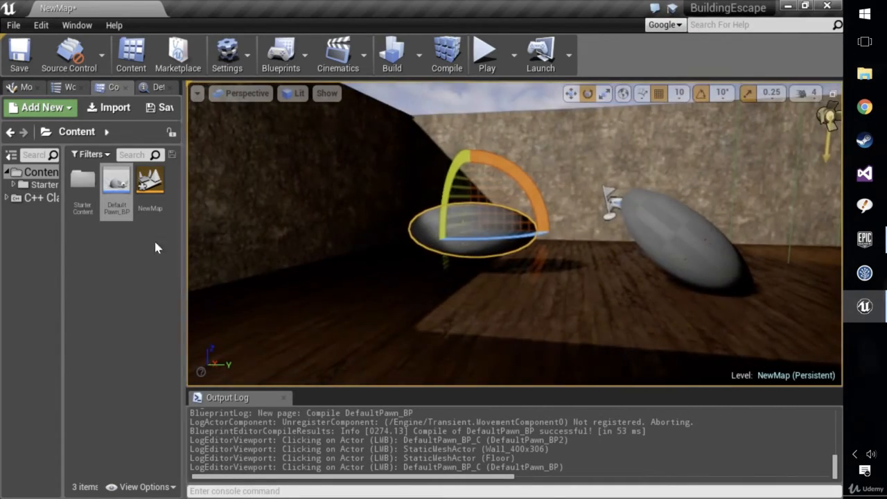
Inspect the mesh in the DefaultPawn_BP blueprint's viewport and close the blueprint editor.
{"action": "double_click", "coordinate": [116, 186]}
{"action": "left_click", "coordinate": [165, 88]}
{"action": "right_click_drag", "start_coordinate": [404, 420], "coordinate": [388, 407]}
{"action": "left_click", "coordinate": [827, 6]}
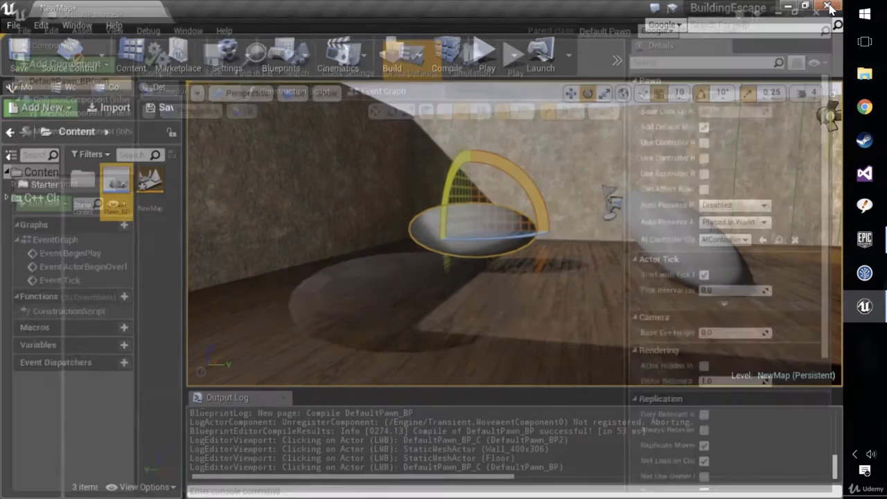
{"action": "left_click", "coordinate": [620, 352]}
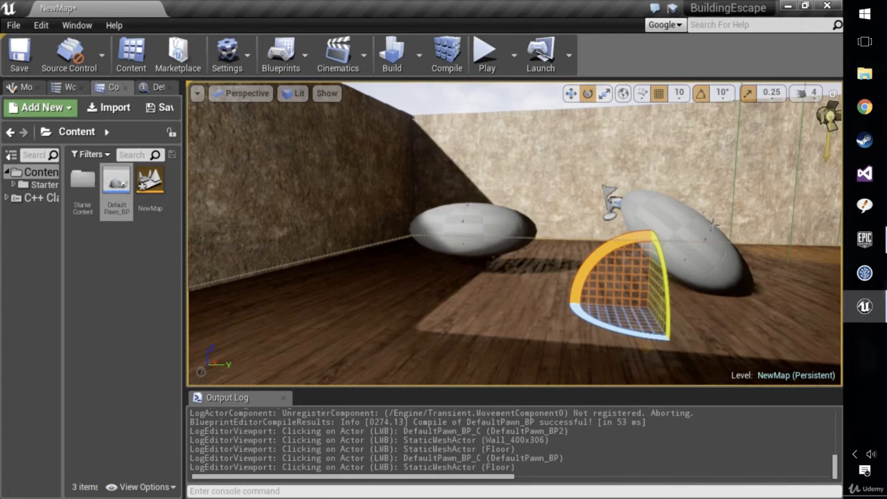
In the DefaultPawn_BP blueprint, shrink the MeshComponent along Y to a scale of about 0.225.
{"action": "double_click", "coordinate": [116, 188]}
{"action": "left_click", "coordinate": [187, 89]}
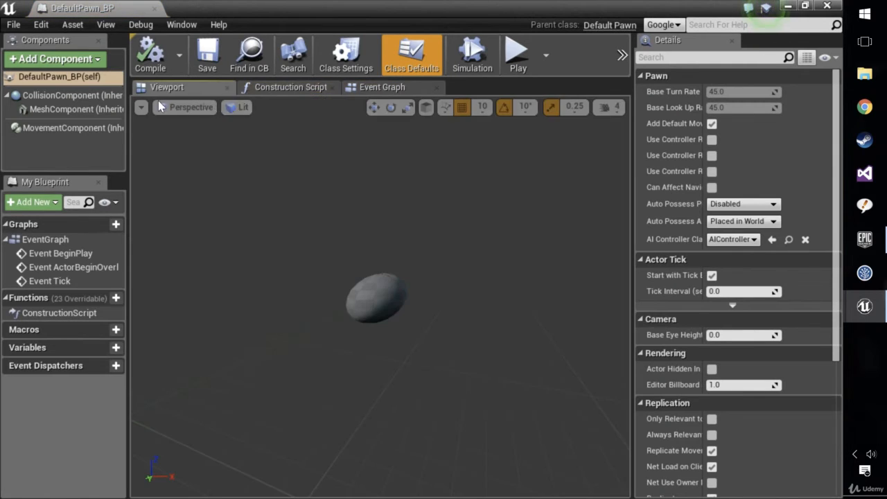
{"action": "left_click", "coordinate": [70, 128]}
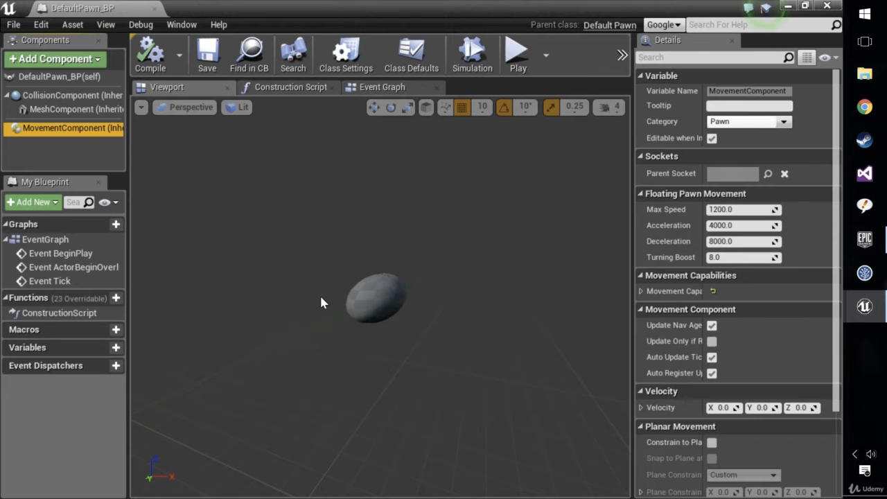
{"action": "left_click", "coordinate": [385, 313]}
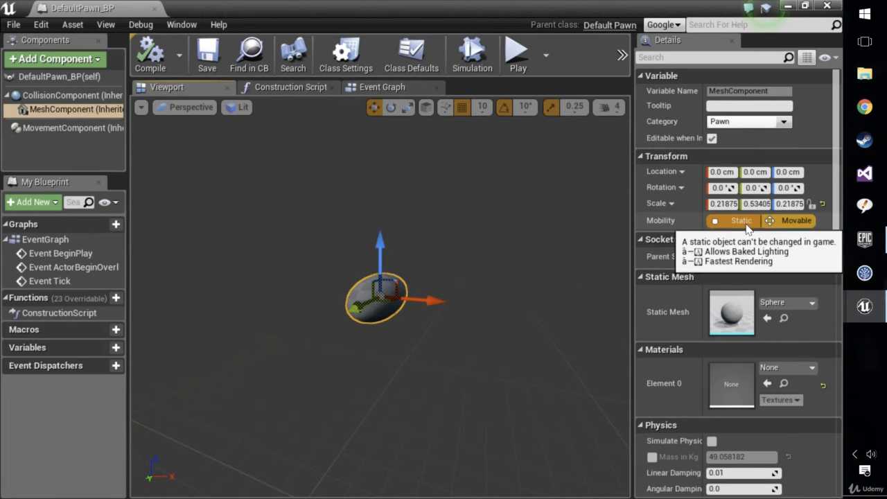
{"action": "key", "text": "d"}
{"action": "right_click_drag", "start_coordinate": [585, 302], "coordinate": [419, 301]}
{"action": "key", "text": "e"}
{"action": "key", "text": "r"}
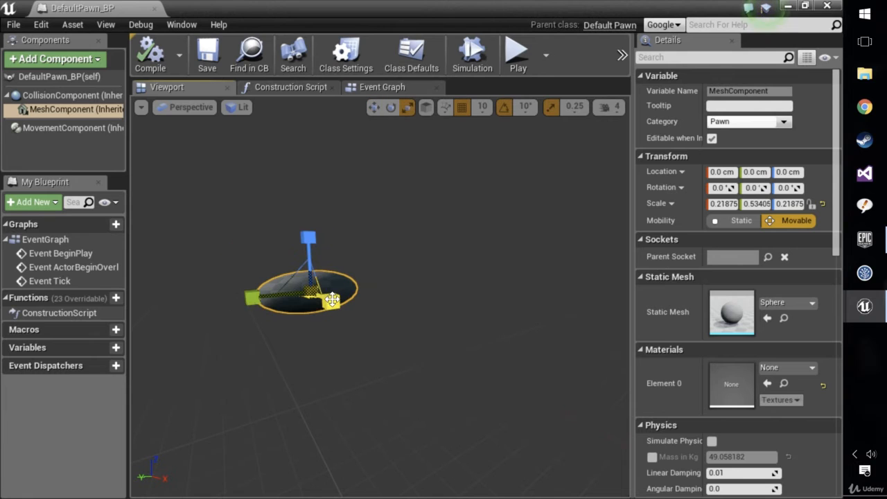
{"action": "left_click_drag", "start_coordinate": [264, 300], "coordinate": [291, 299]}
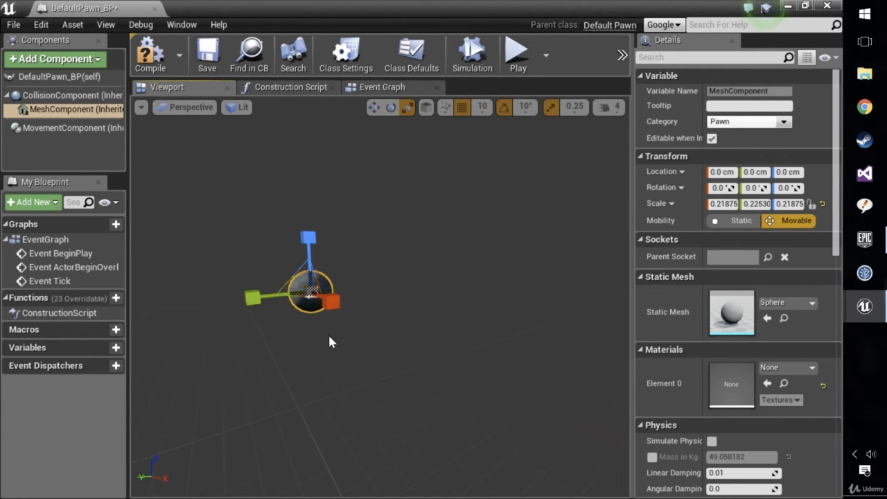
Compile the DefaultPawn_BP blueprint with the rescaled mesh and close its editor.
{"action": "scroll", "coordinate": [318, 329], "scroll_direction": "up", "scroll_amount": 3}
{"action": "scroll", "coordinate": [260, 331], "scroll_direction": "down", "scroll_amount": 1}
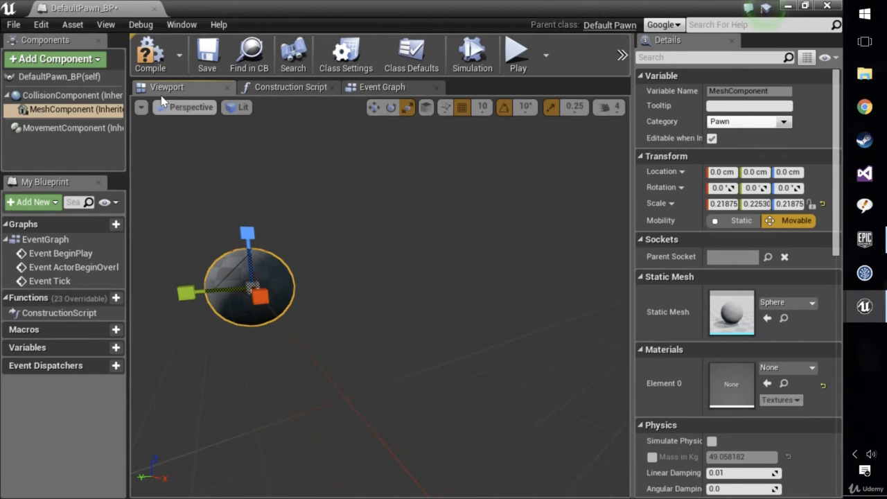
{"action": "left_click", "coordinate": [152, 53]}
{"action": "left_click", "coordinate": [833, 4]}
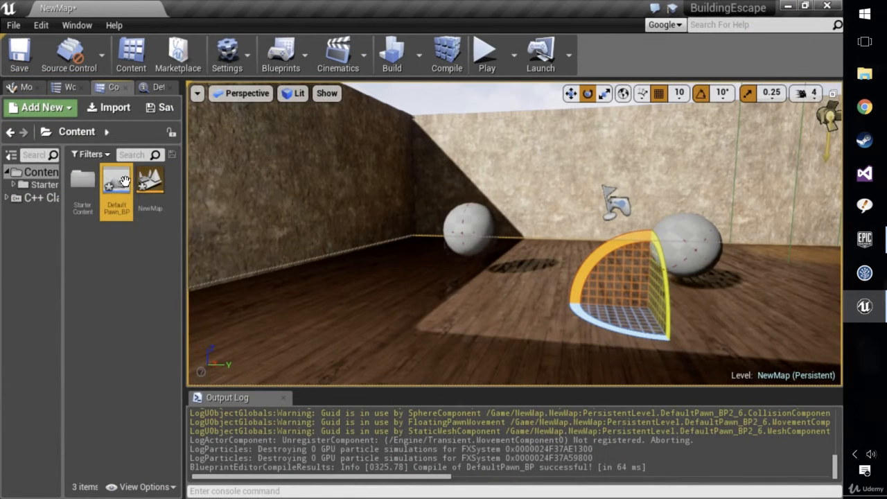
Place a third DefaultPawn_BP instance in the level, and delete all three pawn instances.
{"action": "left_click_drag", "start_coordinate": [125, 181], "coordinate": [524, 231]}
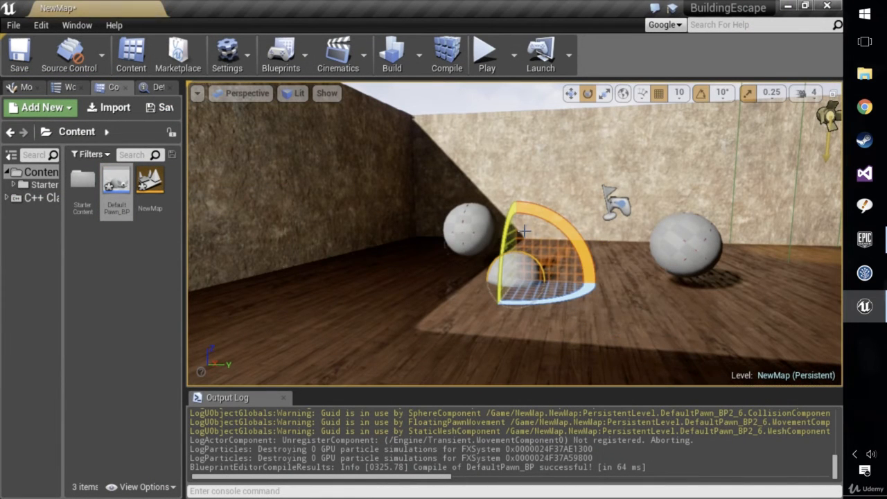
{"action": "left_click", "coordinate": [685, 242]}
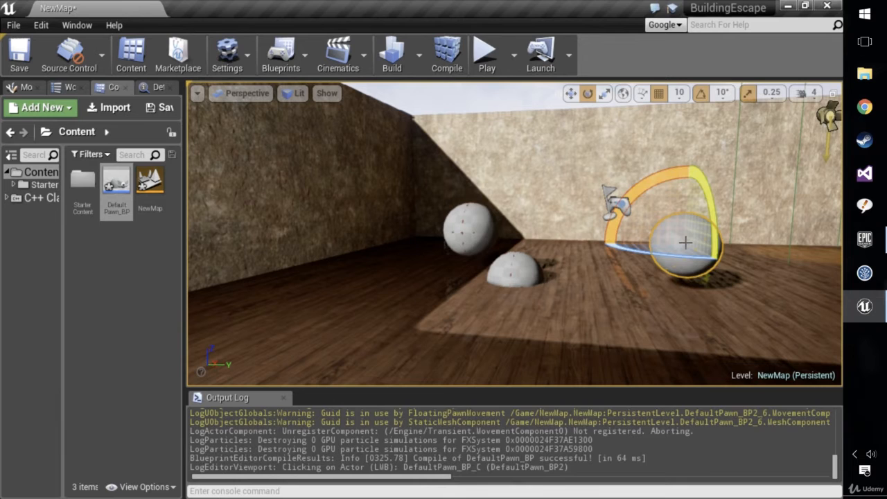
{"action": "key", "text": "Delete"}
{"action": "left_click", "coordinate": [514, 271]}
{"action": "key", "text": "Delete"}
{"action": "left_click", "coordinate": [481, 224]}
{"action": "key", "text": "Delete"}
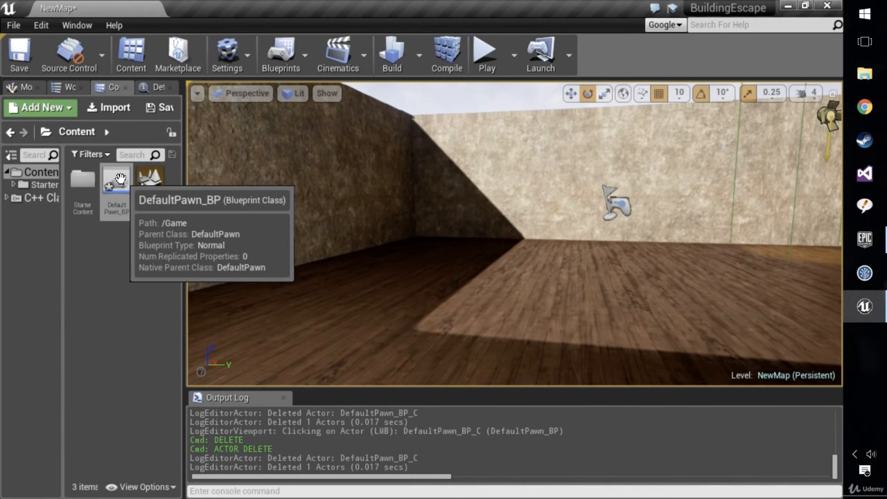
Create a new C++ class named Grabber in the BuildingEscape module with Actor Component as its parent class.
{"action": "left_click", "coordinate": [43, 199]}
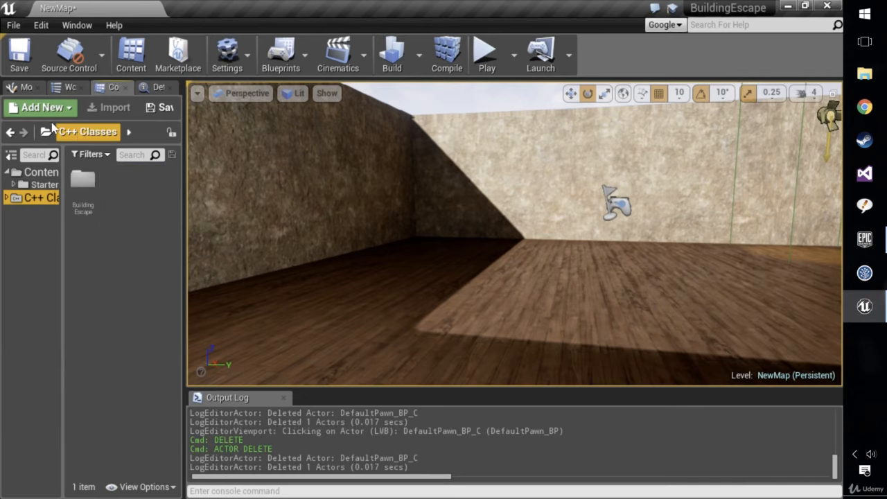
{"action": "left_click", "coordinate": [41, 108]}
{"action": "left_click", "coordinate": [76, 198]}
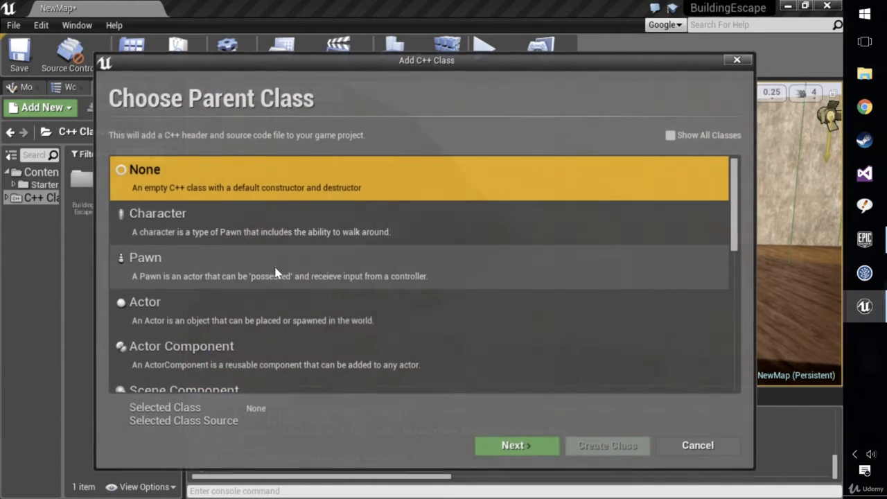
{"action": "left_click", "coordinate": [502, 347]}
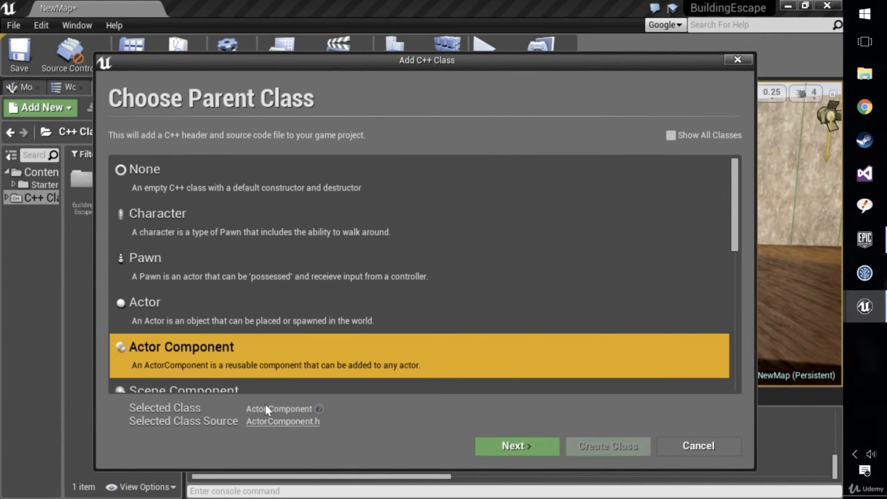
{"action": "left_click", "coordinate": [511, 445]}
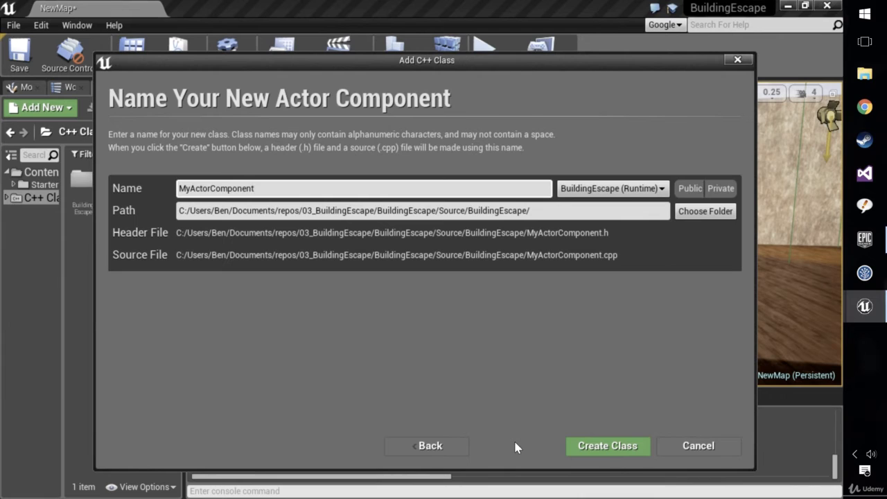
{"action": "key", "text": "ctrl+a"}
{"action": "type", "text": "Gra"}
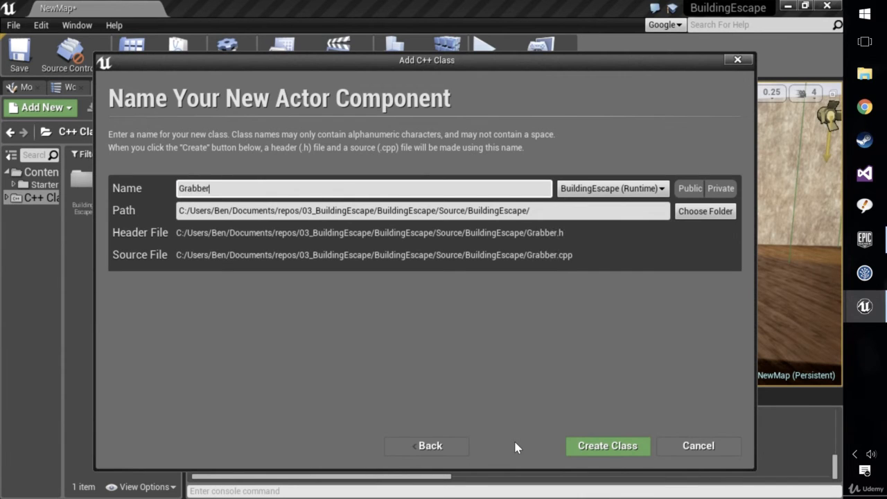
{"action": "left_click", "coordinate": [620, 445]}
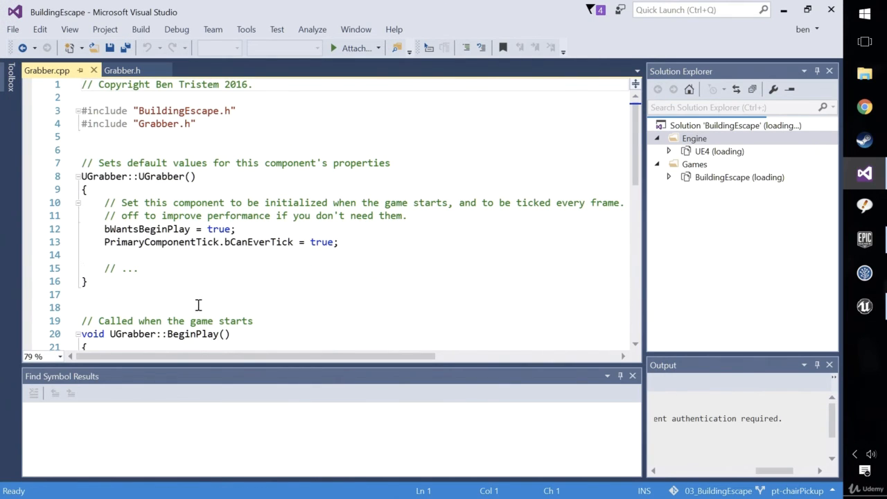
Look through Grabber.cpp in Visual Studio, and check the BuildingEscape C++ classes folder back in Unreal Editor.
{"action": "scroll", "coordinate": [216, 284], "scroll_direction": "down", "scroll_amount": 6}
{"action": "scroll", "coordinate": [218, 284], "scroll_direction": "up", "scroll_amount": 5}
{"action": "scroll", "coordinate": [215, 283], "scroll_direction": "down", "scroll_amount": 6}
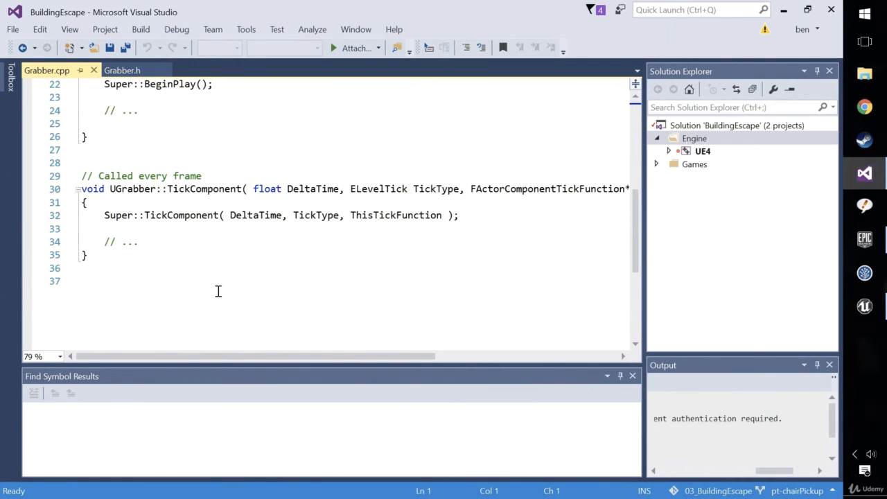
{"action": "left_click", "coordinate": [865, 309]}
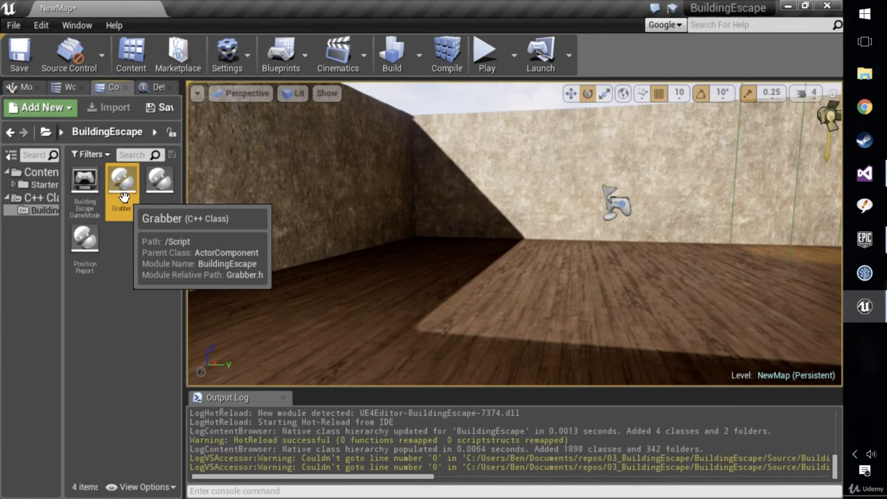
{"action": "left_click", "coordinate": [40, 210]}
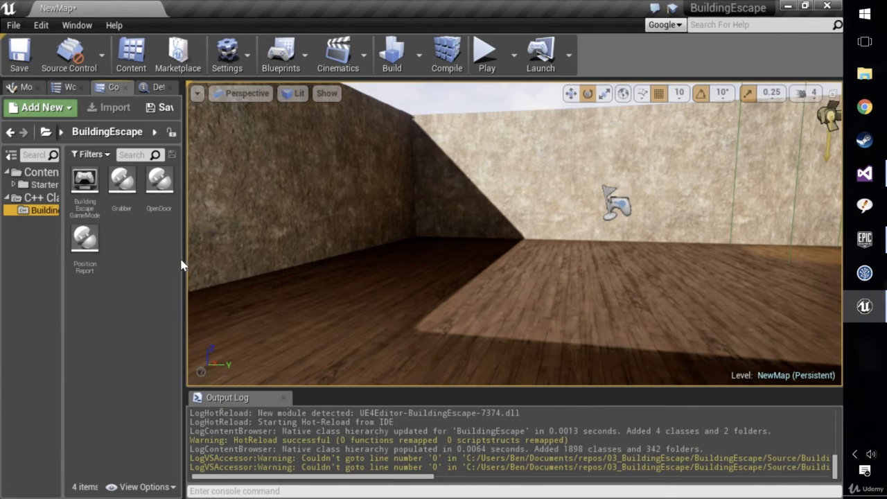
Add the Grabber component to the DefaultPawn_BP blueprint from the Content folder, and compile the blueprint before closing its editor.
{"action": "left_click", "coordinate": [38, 172]}
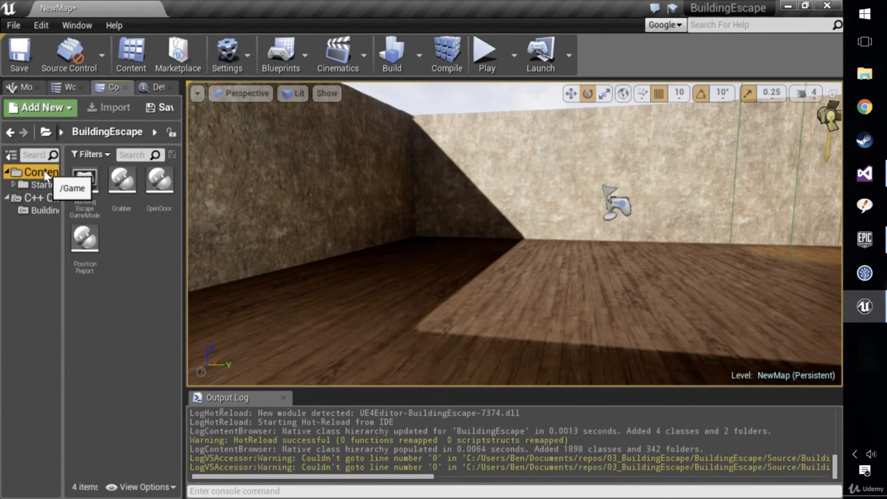
{"action": "double_click", "coordinate": [116, 180]}
{"action": "left_click", "coordinate": [68, 62]}
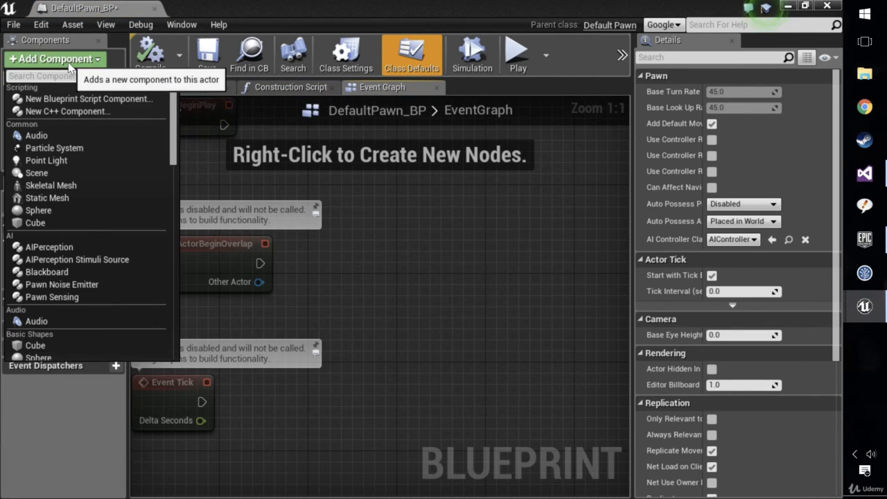
{"action": "scroll", "coordinate": [72, 276], "scroll_direction": "down", "scroll_amount": 5}
{"action": "scroll", "coordinate": [71, 277], "scroll_direction": "down", "scroll_amount": 1}
{"action": "left_click", "coordinate": [69, 269]}
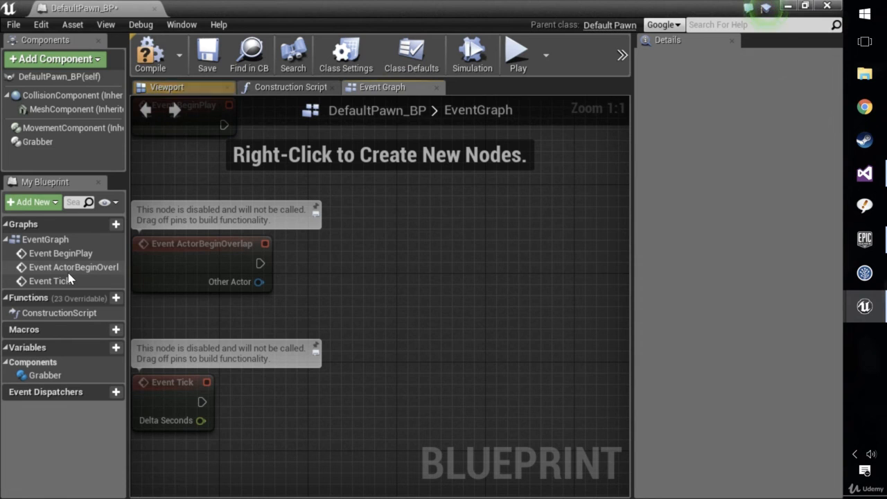
{"action": "left_click", "coordinate": [149, 55]}
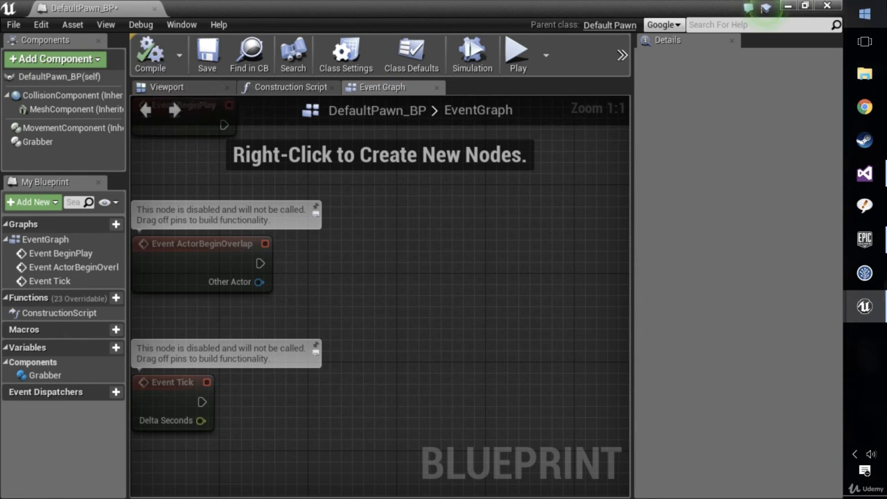
{"action": "left_click", "coordinate": [836, 5]}
Place a DefaultPawn_BP instance on the room's floor, and check its inherited Grabber component in the details.
{"action": "left_click_drag", "start_coordinate": [109, 194], "coordinate": [514, 254]}
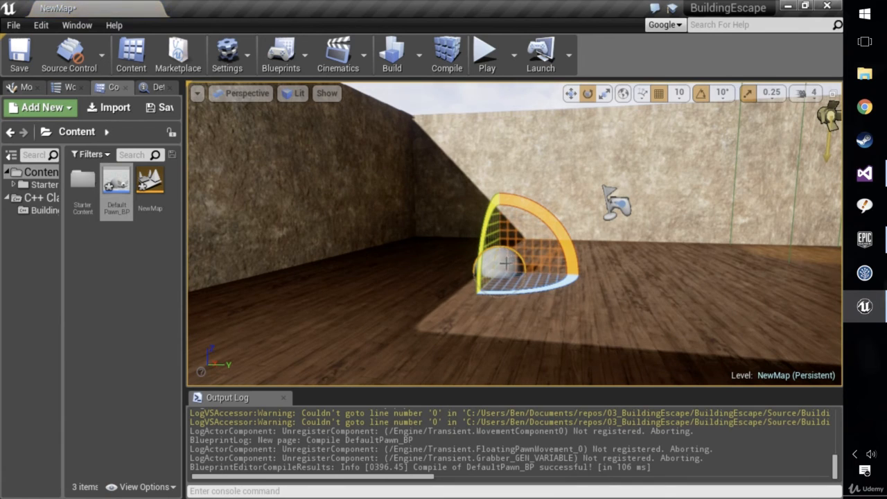
{"action": "left_click", "coordinate": [154, 87]}
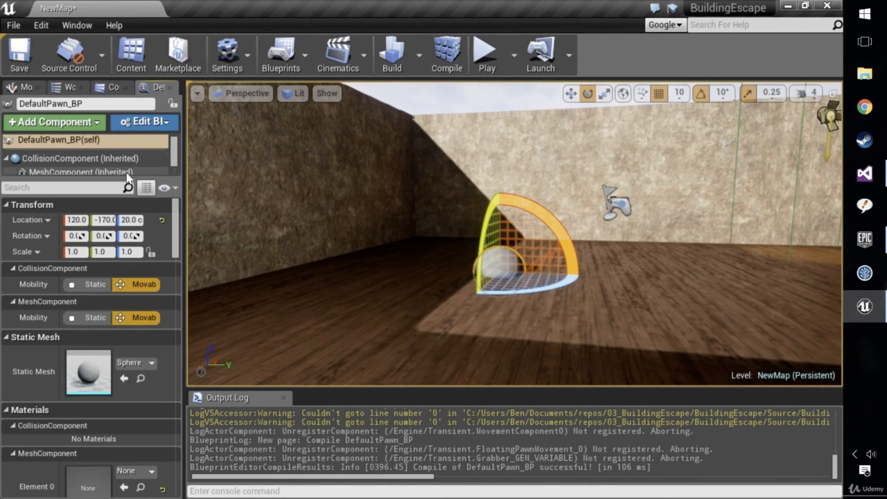
{"action": "left_click_drag", "start_coordinate": [127, 177], "coordinate": [98, 205]}
{"action": "left_click", "coordinate": [99, 206]}
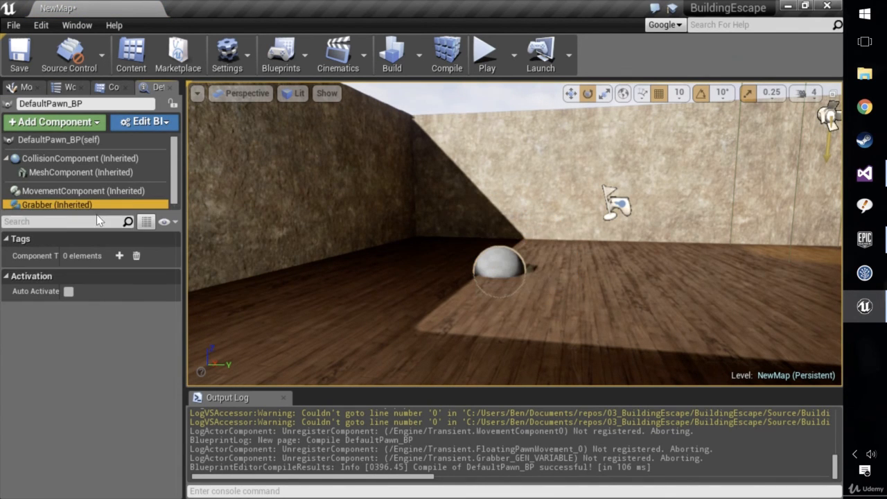
{"action": "left_click_drag", "start_coordinate": [96, 211], "coordinate": [96, 243]}
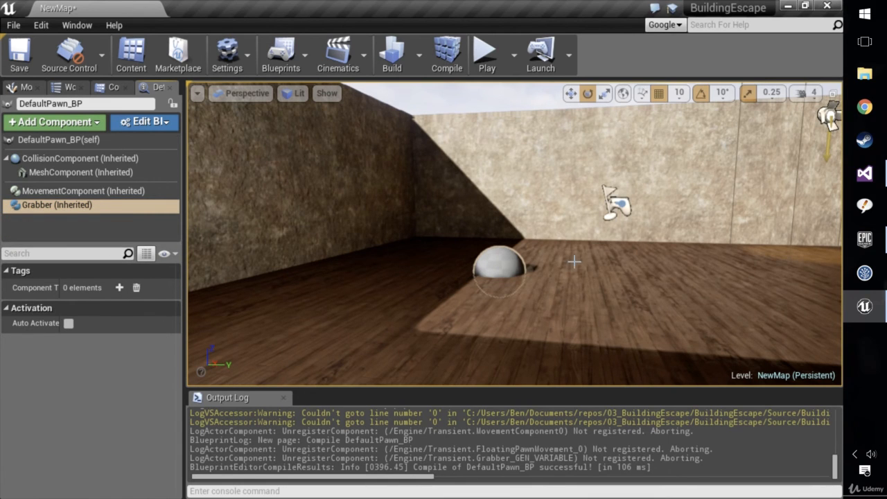
{"action": "left_click", "coordinate": [499, 267]}
{"action": "left_click", "coordinate": [507, 230]}
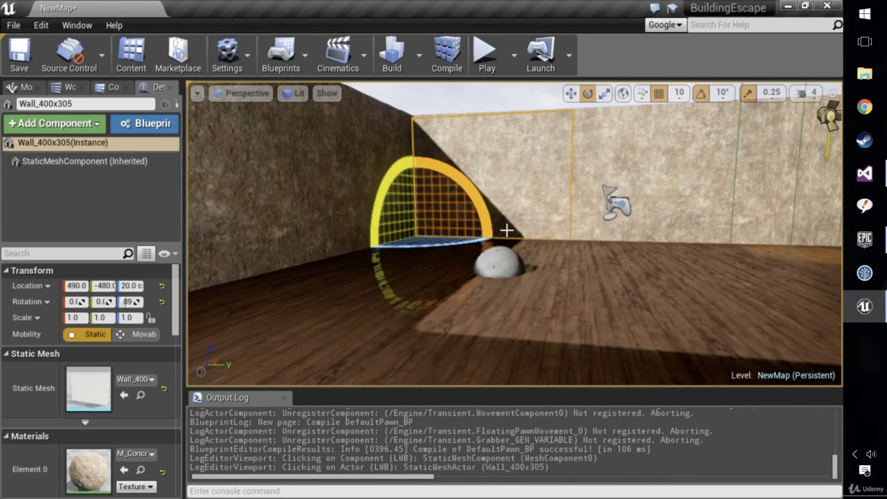
Run the level in the editor, and eject from the player controller to view the pawns in the room.
{"action": "left_click", "coordinate": [486, 56]}
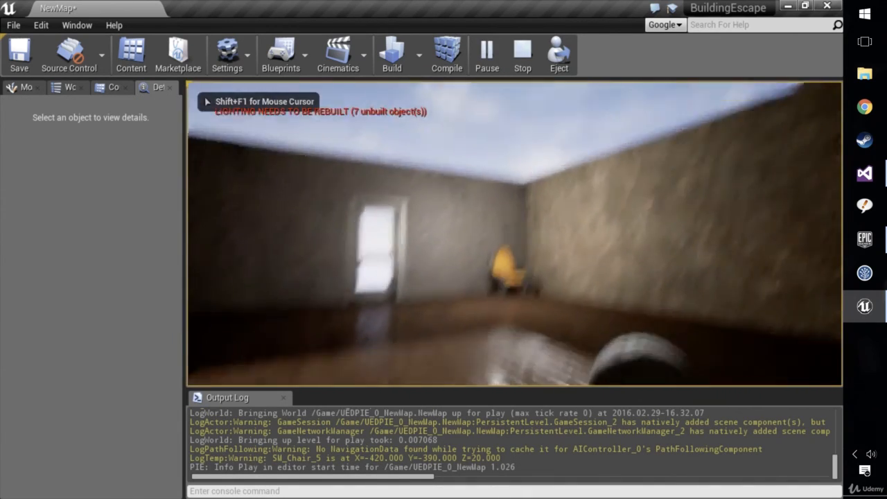
{"action": "key", "text": "Escape"}
{"action": "left_click", "coordinate": [487, 60]}
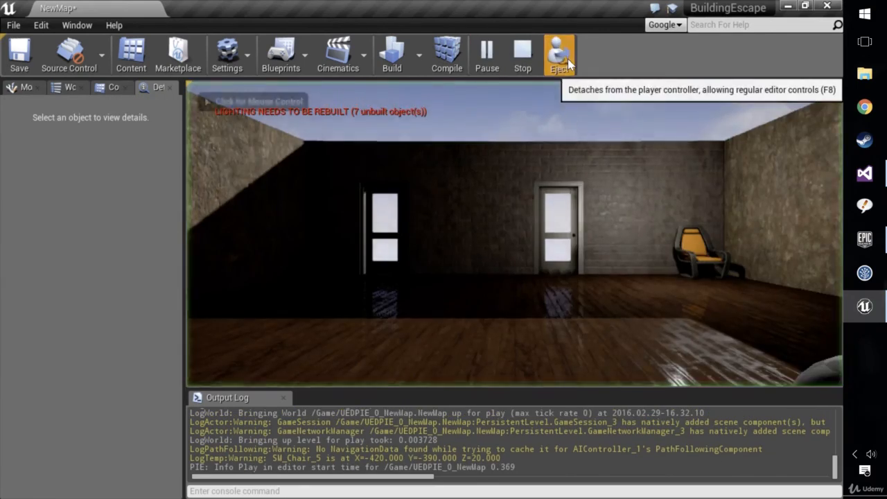
{"action": "left_click", "coordinate": [567, 58]}
{"action": "right_click_drag", "start_coordinate": [490, 192], "coordinate": [489, 192]}
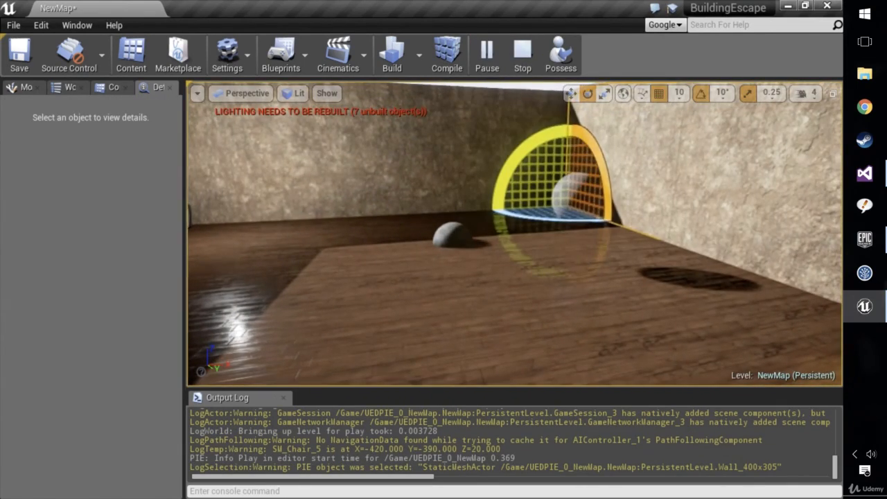
Compare the components of the spawned default pawn with those of the placed DefaultPawn_BP, and inspect its Grabber component.
{"action": "left_click", "coordinate": [561, 218]}
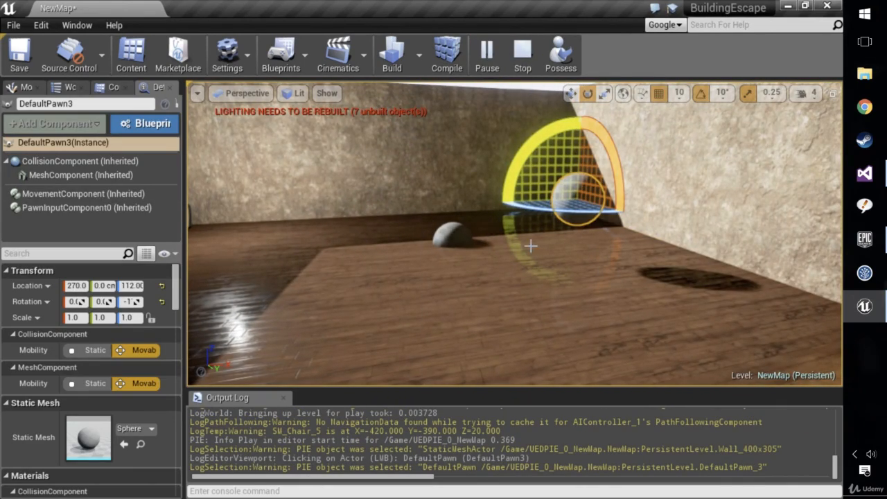
{"action": "left_click", "coordinate": [459, 235]}
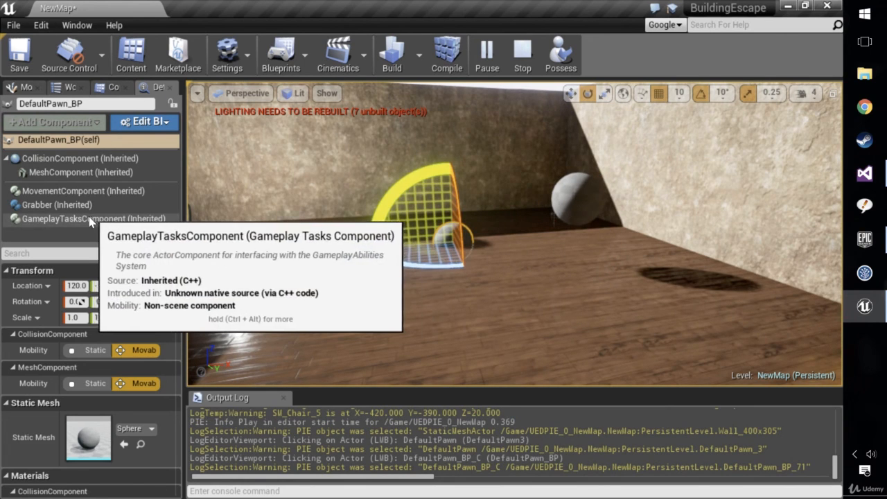
{"action": "left_click", "coordinate": [67, 207]}
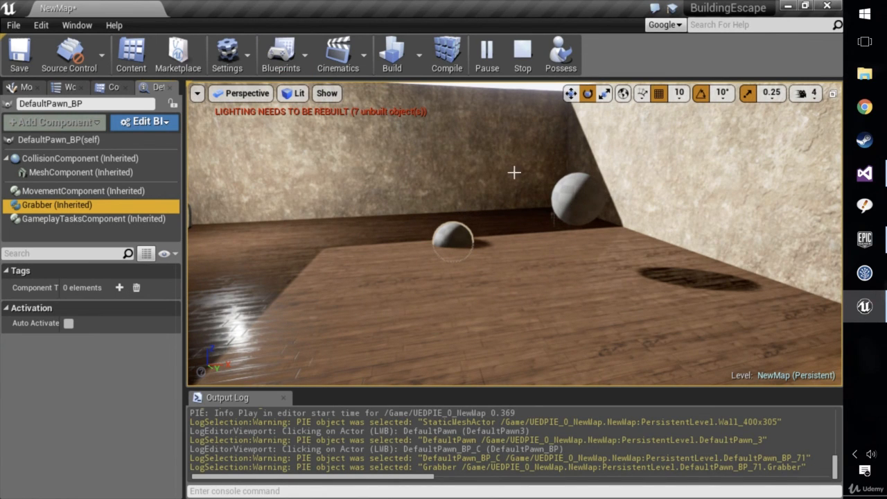
{"action": "mouse_move", "coordinate": [404, 127]}
{"action": "left_mouse_down"}
{"action": "mouse_move", "coordinate": [540, 159]}
{"action": "mouse_move", "coordinate": [416, 136]}
{"action": "left_mouse_up"}
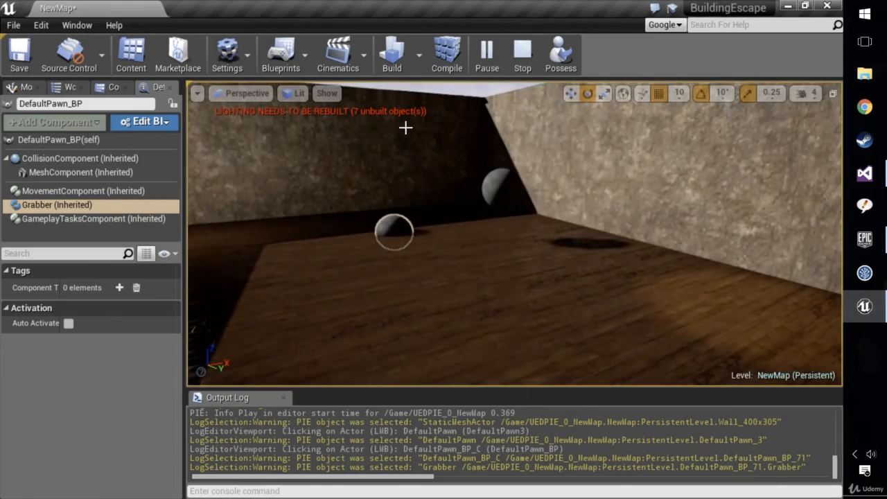